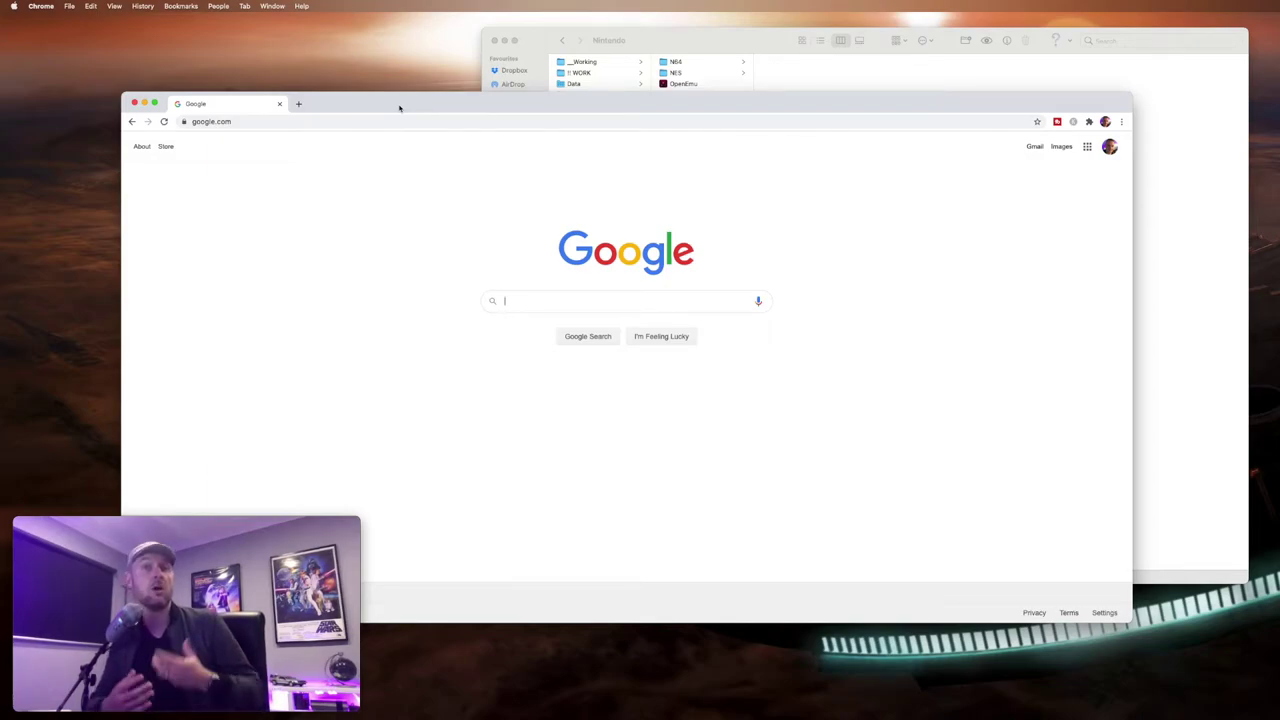
# Show the contents of the N64 folder inside Nintendo, with the column widened to fit the full ROM file names.
pyautogui.moveTo(400, 107); pyautogui.dragTo(427, 125)
pyautogui.click(536, 47)
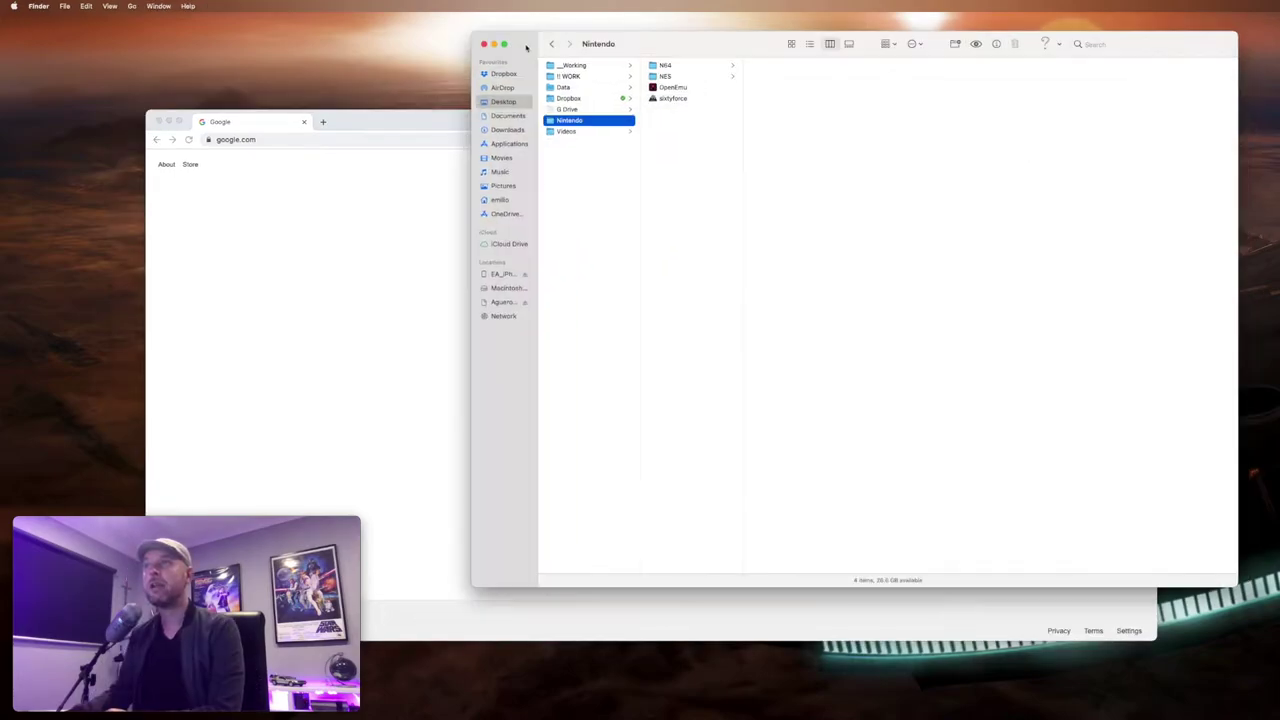
pyautogui.moveTo(536, 47); pyautogui.dragTo(490, 65)
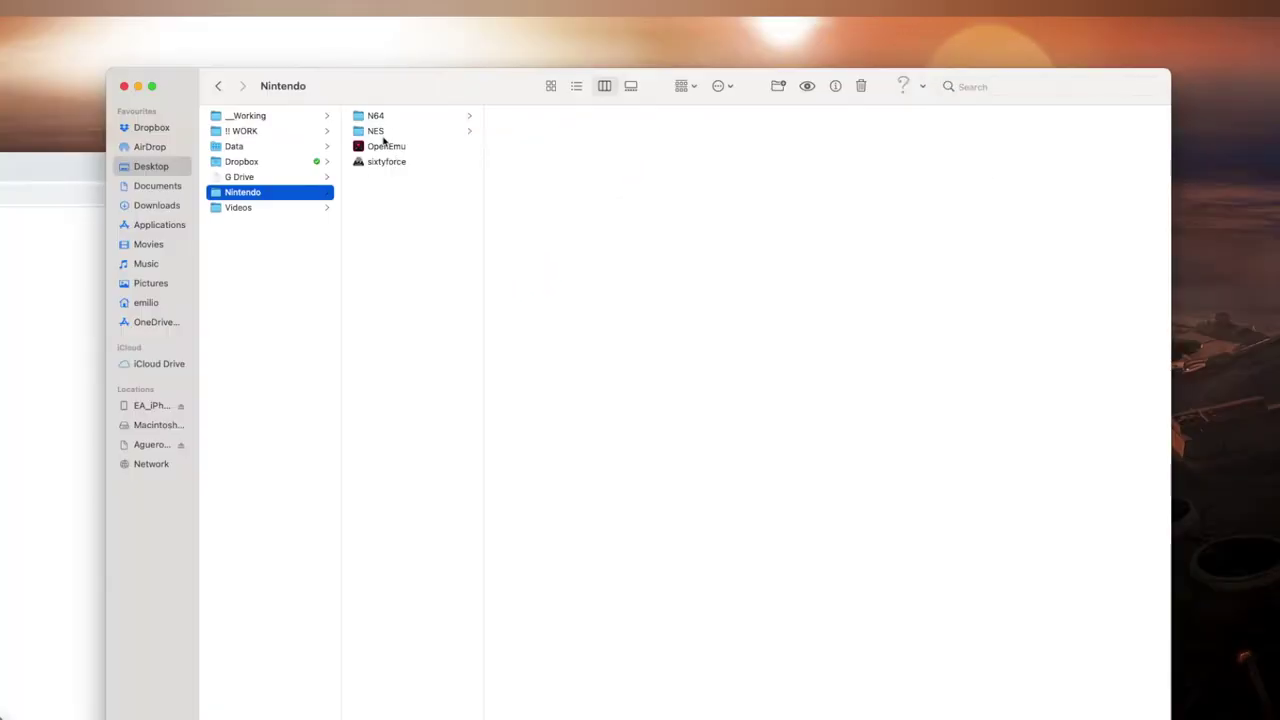
pyautogui.click(381, 118)
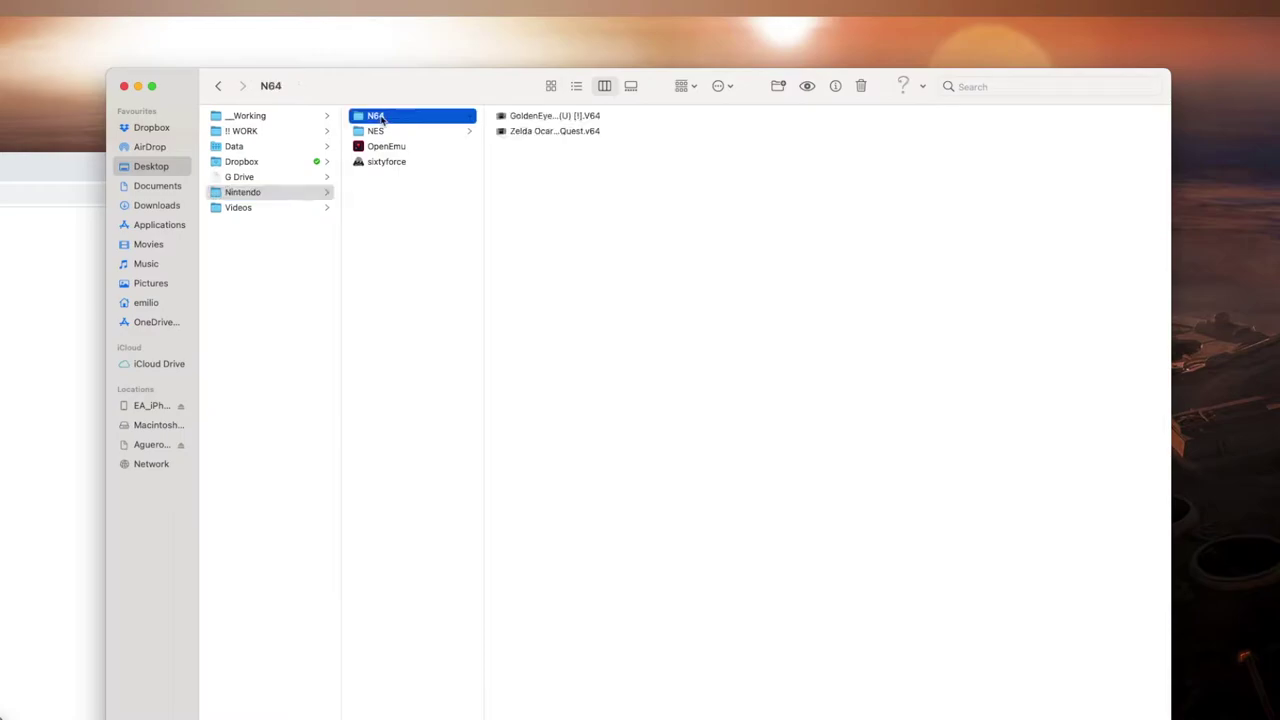
pyautogui.doubleClick(627, 172)
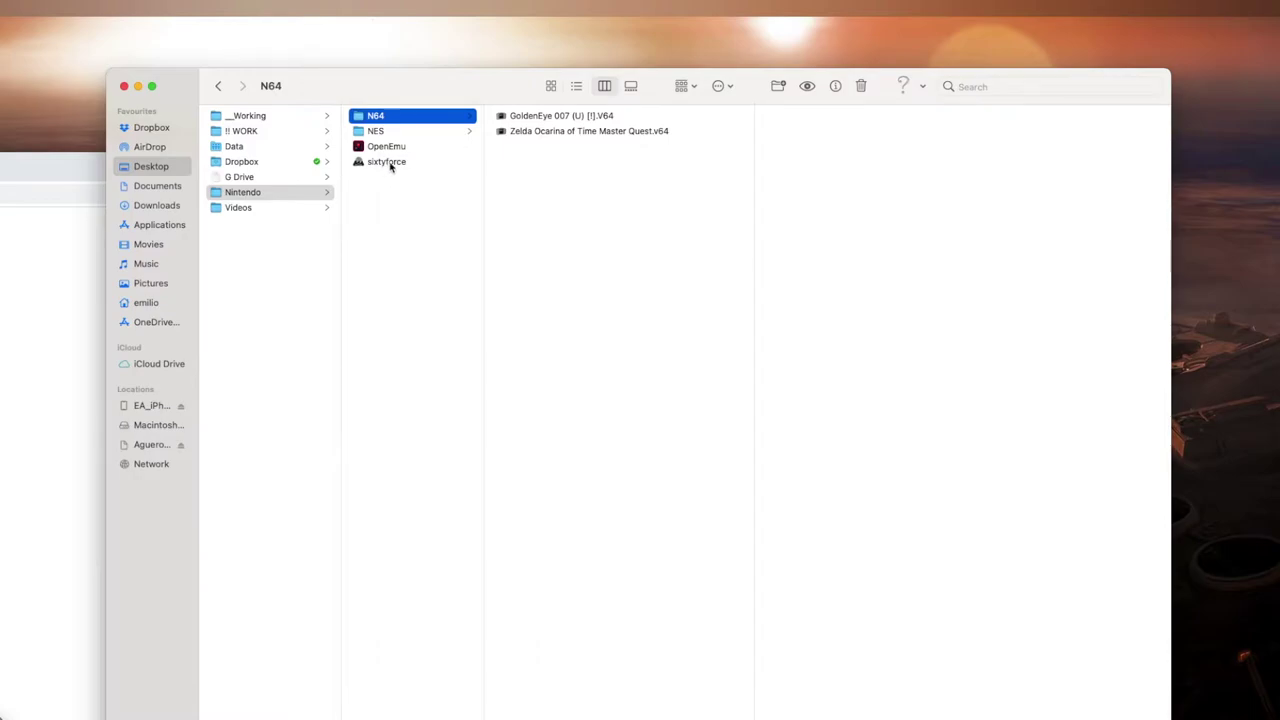
# Switch to Chrome and search Google for "download nintendo 64 emulator for mac", moving the browser window aside.
pyautogui.press('super+Tab')
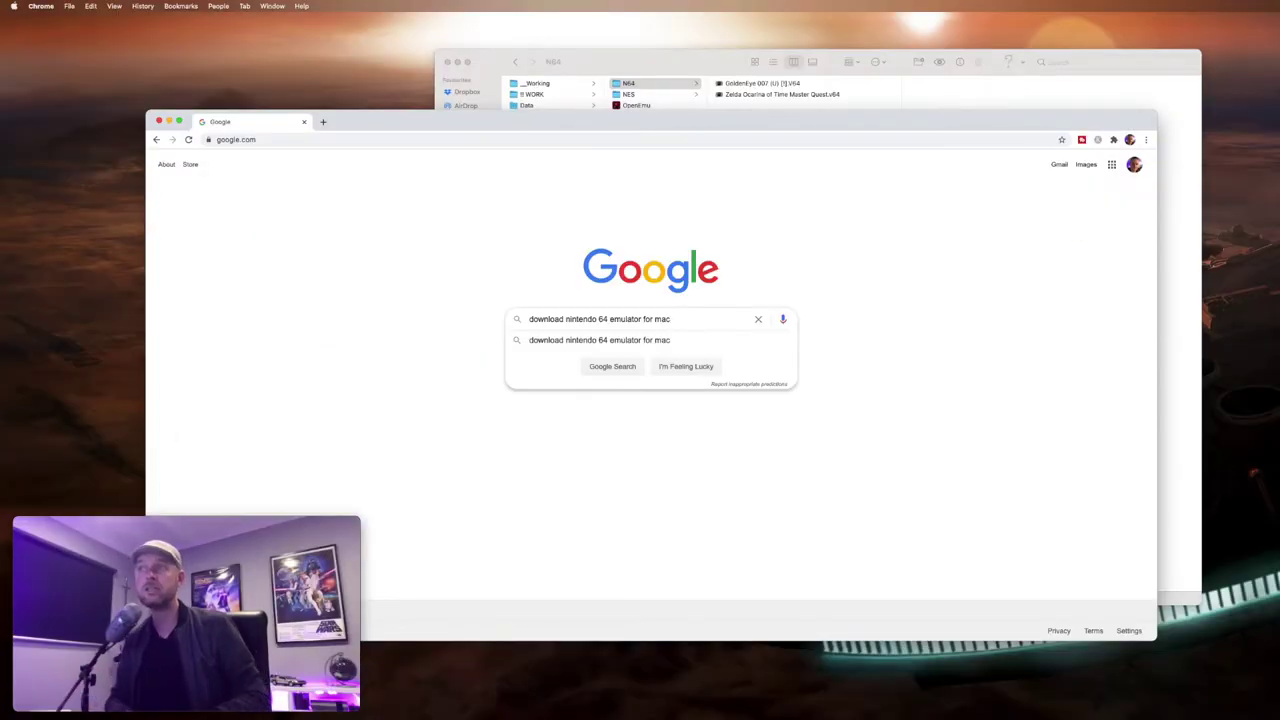
pyautogui.press('Return')
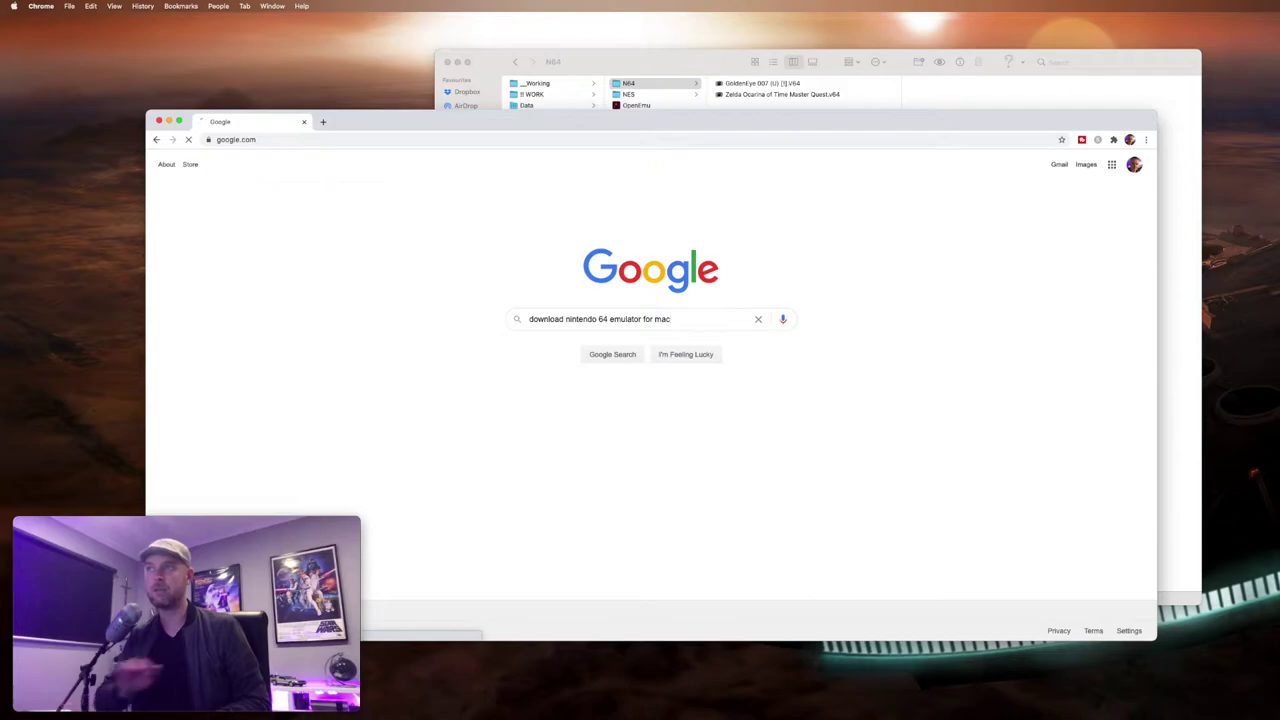
pyautogui.moveTo(410, 126); pyautogui.dragTo(598, 124)
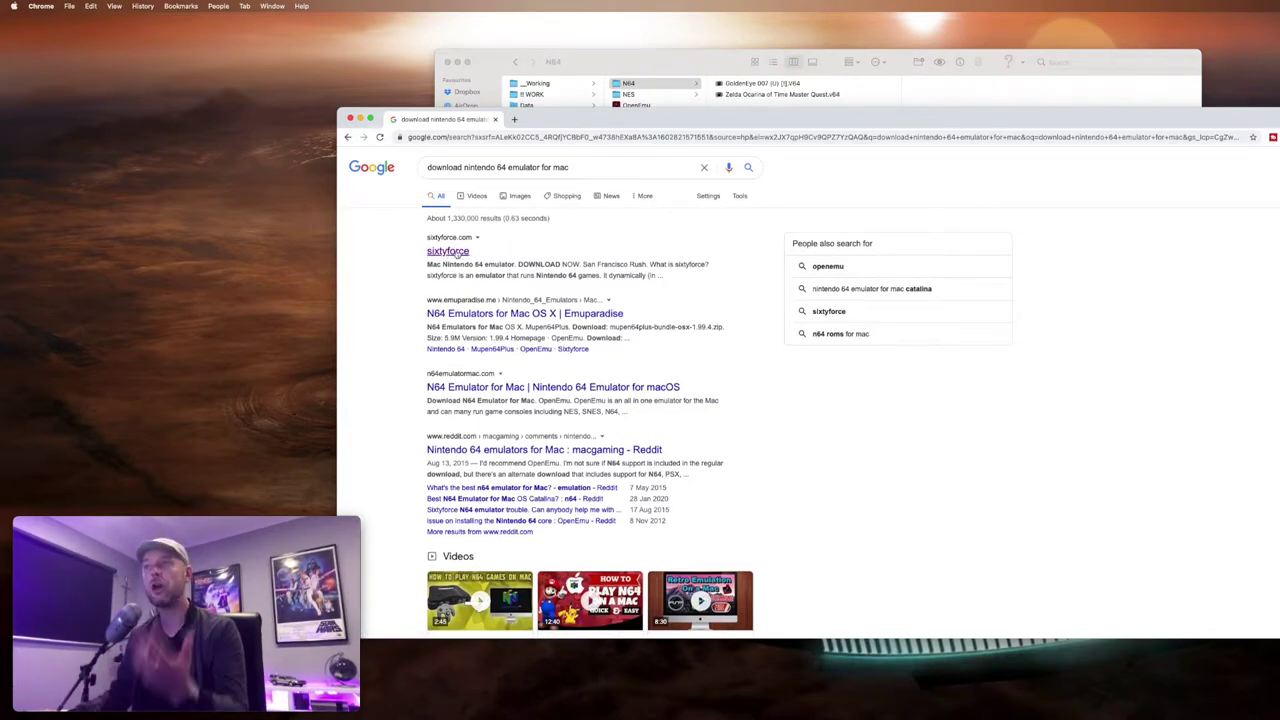
# Switch to Finder and launch the sixtyforce emulator from the Nintendo folder.
pyautogui.click(660, 70)
pyautogui.click(636, 116)
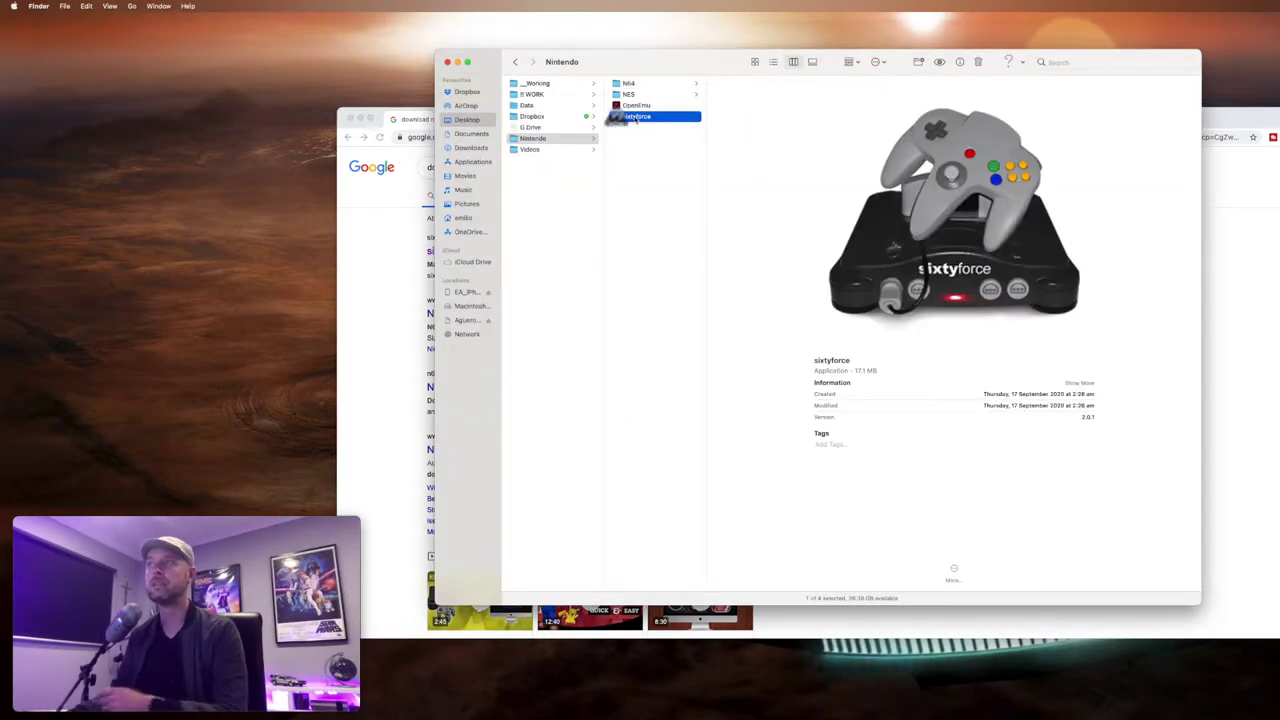
pyautogui.doubleClick(636, 116)
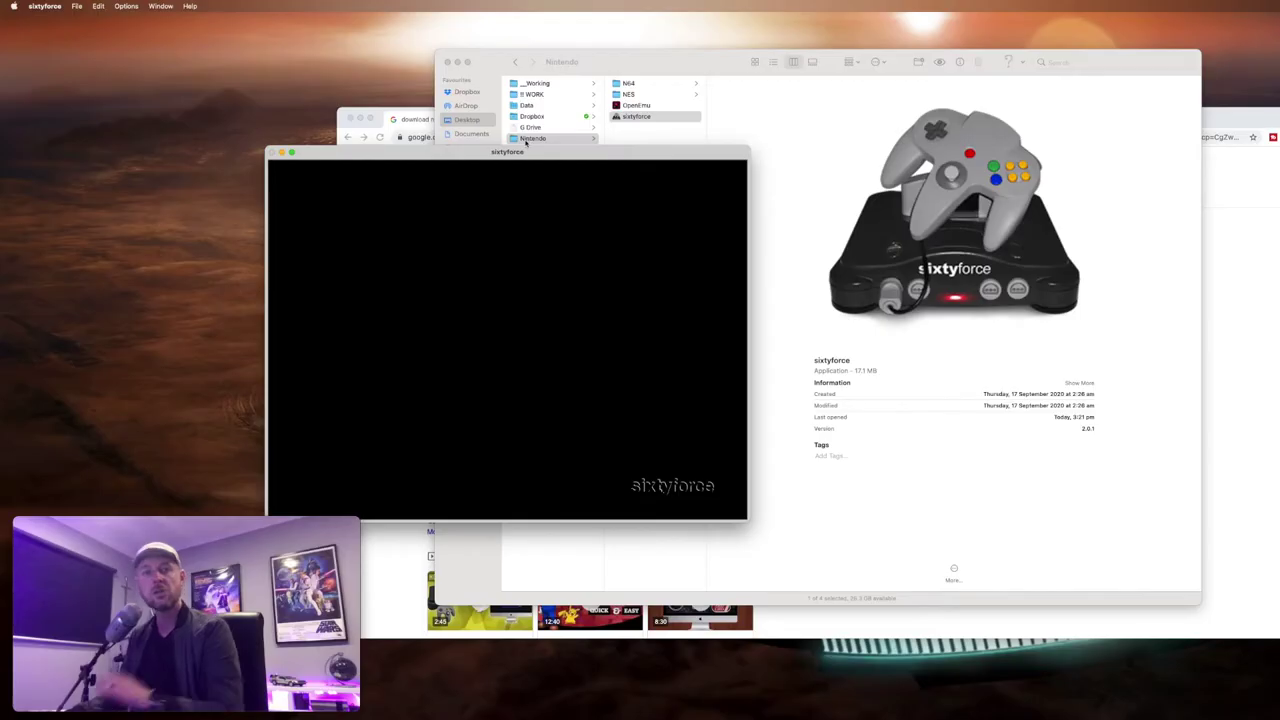
# Return to the Google start page in Chrome and search for "download mario 64 rom".
pyautogui.click(628, 83)
pyautogui.click(397, 592)
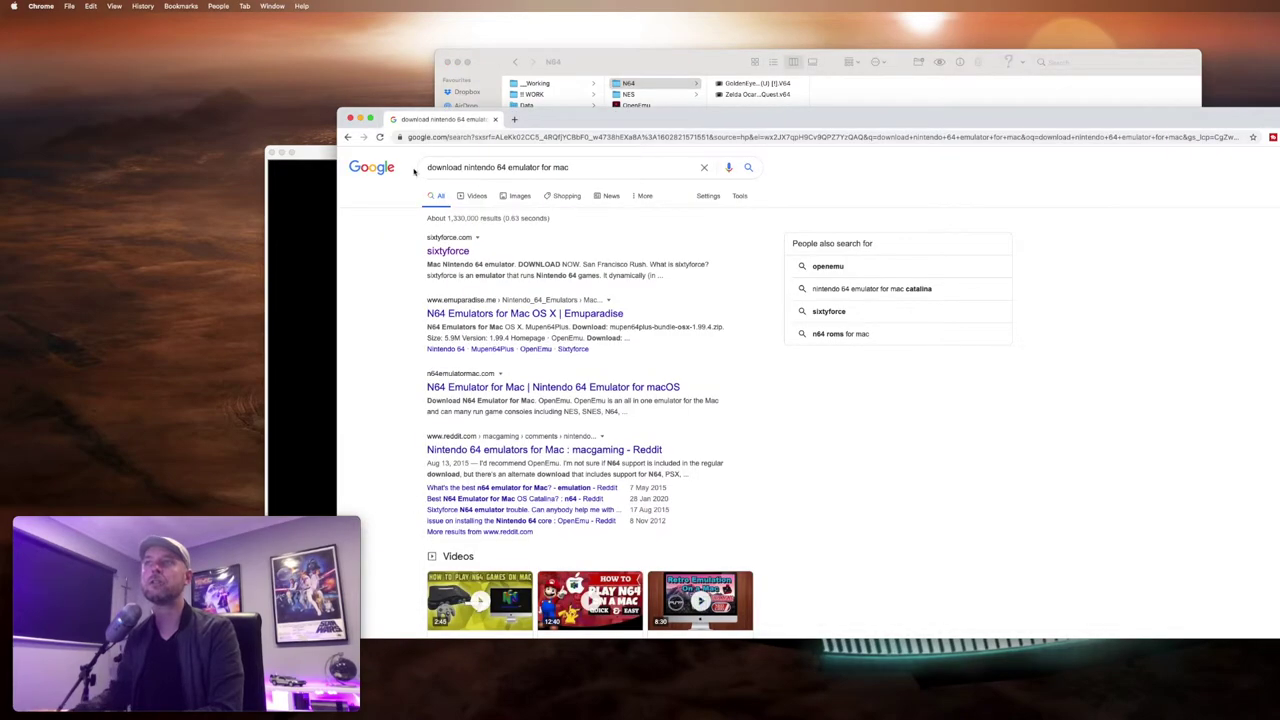
pyautogui.click(347, 137)
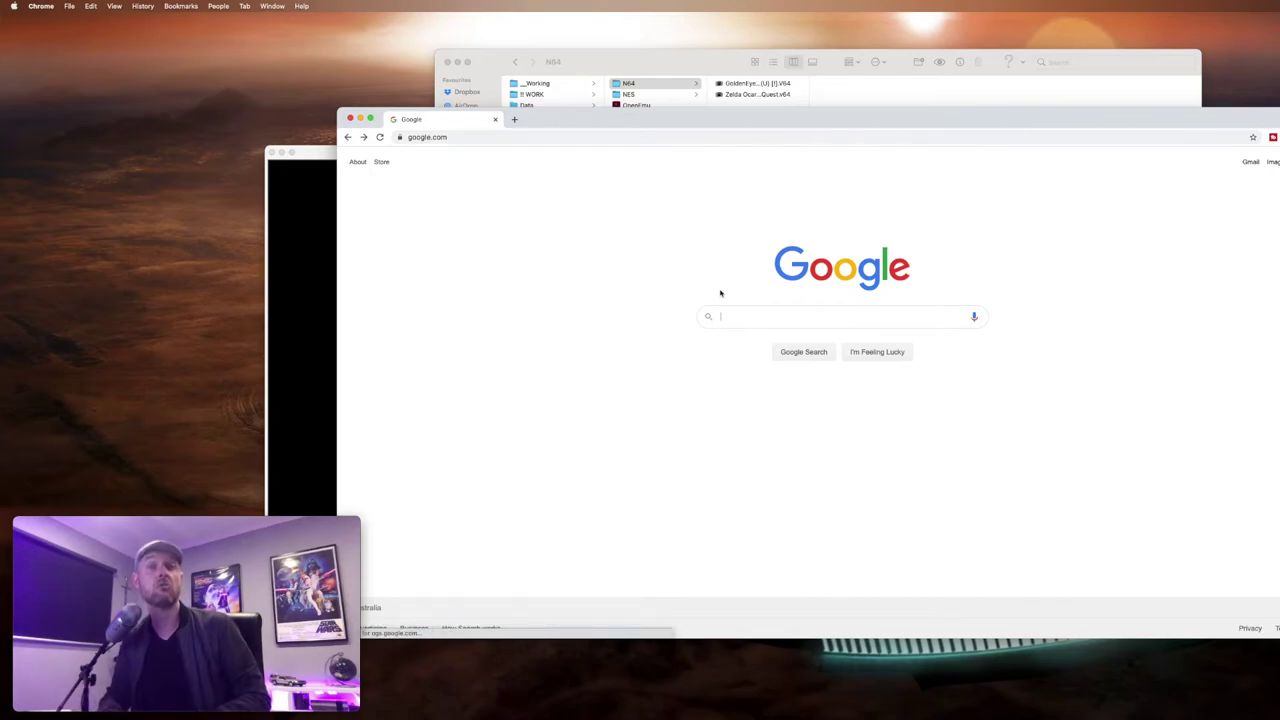
pyautogui.write('download mario 64 rom')
pyautogui.press('Return')
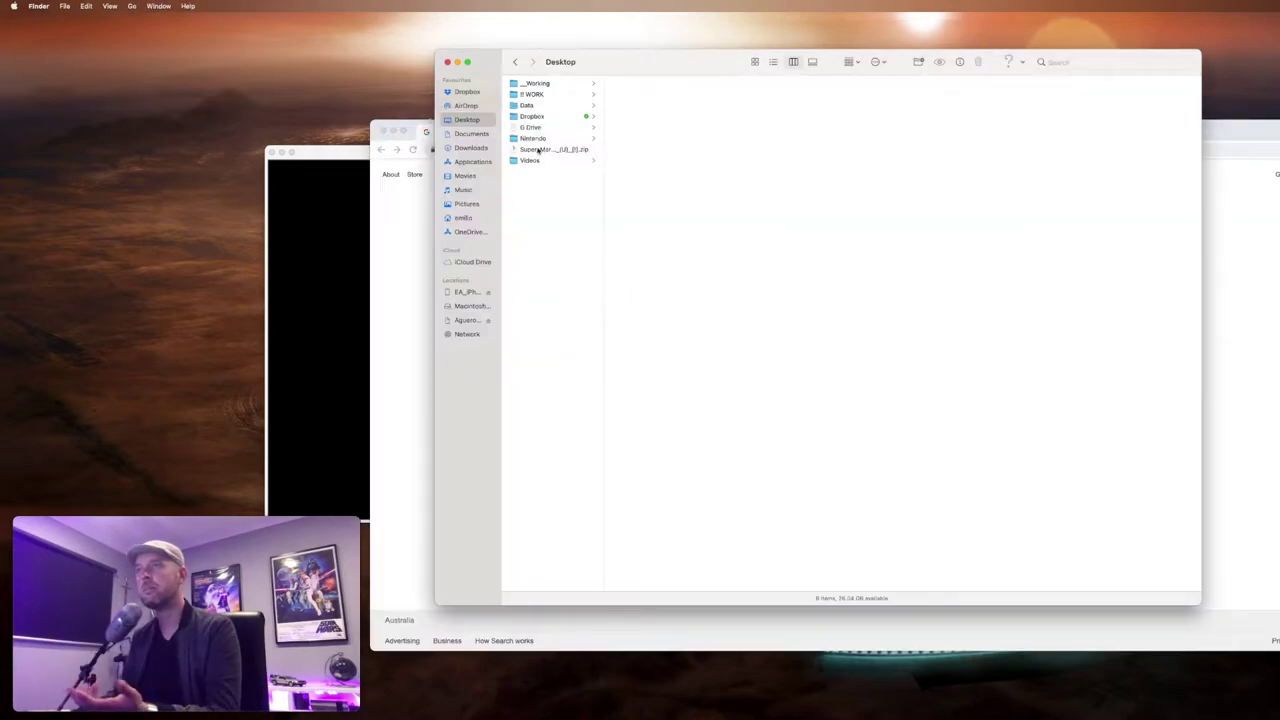
# In Finder, inspect the Super Mario 64 and Zelda Ocarina of Time Master Quest ROMs in the N64 folder, widening the file name column.
pyautogui.click(540, 150)
pyautogui.click(531, 138)
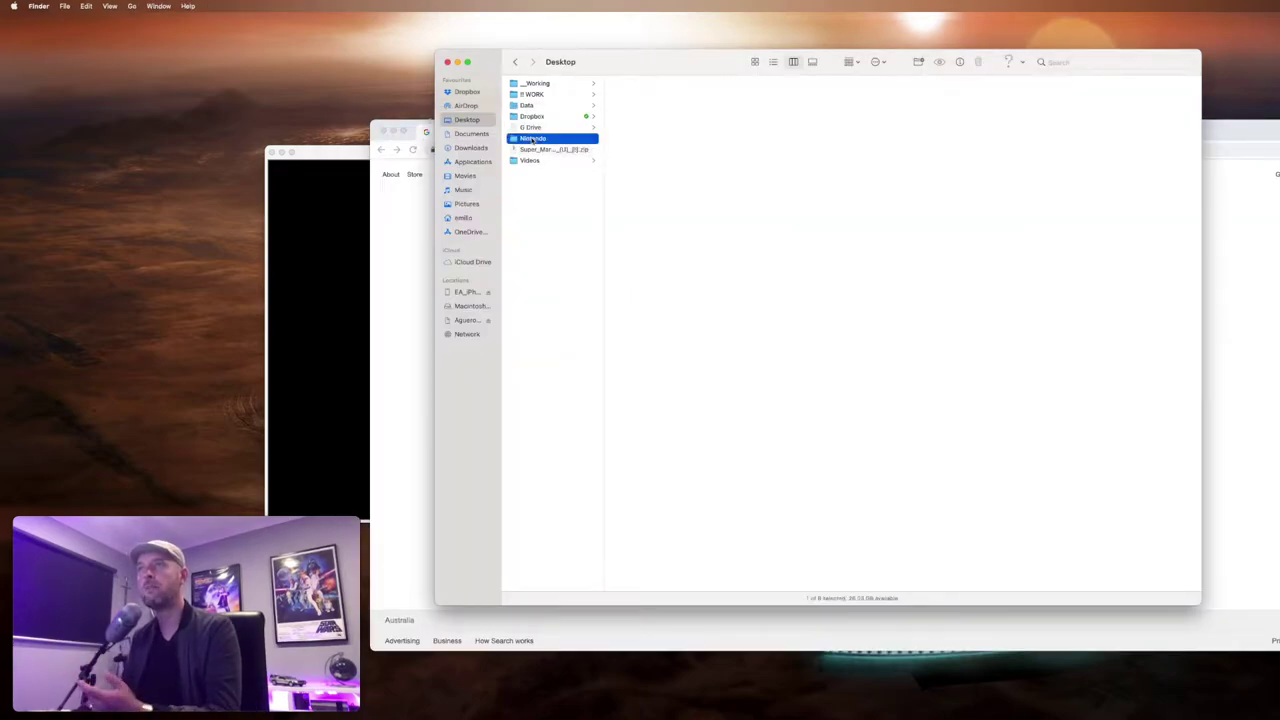
pyautogui.click(640, 83)
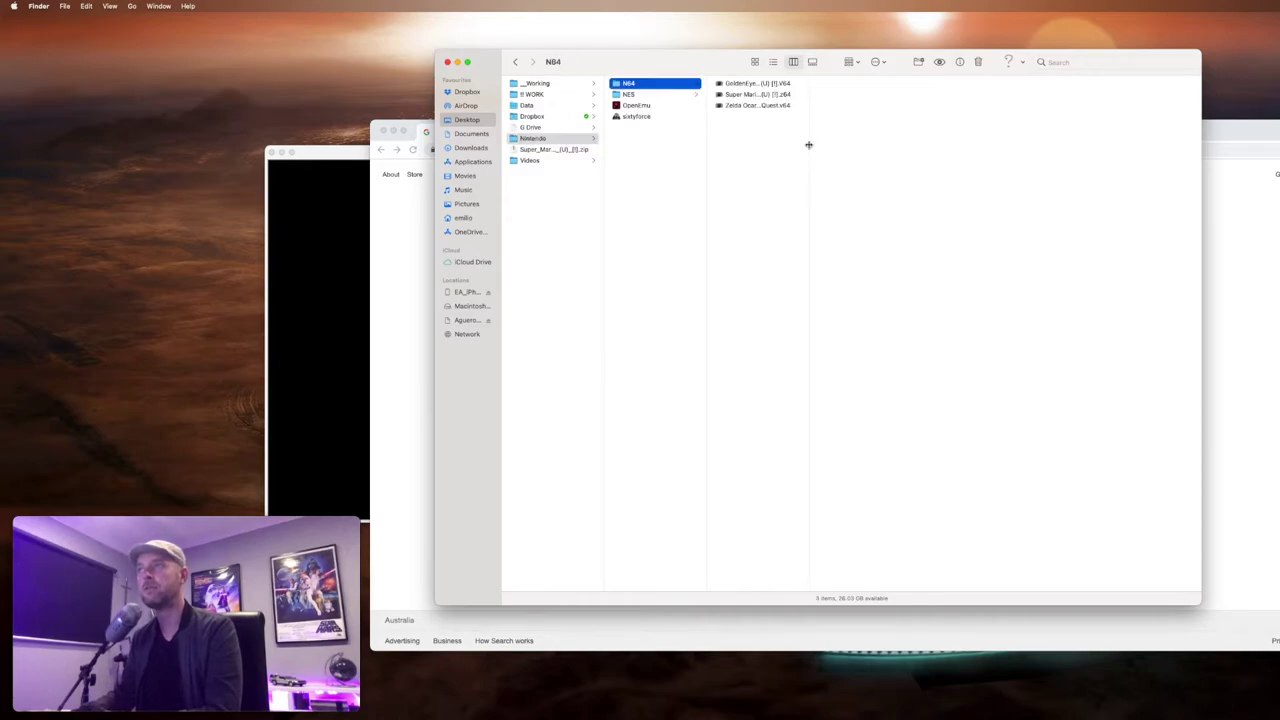
pyautogui.moveTo(808, 145); pyautogui.dragTo(983, 145)
pyautogui.click(768, 95)
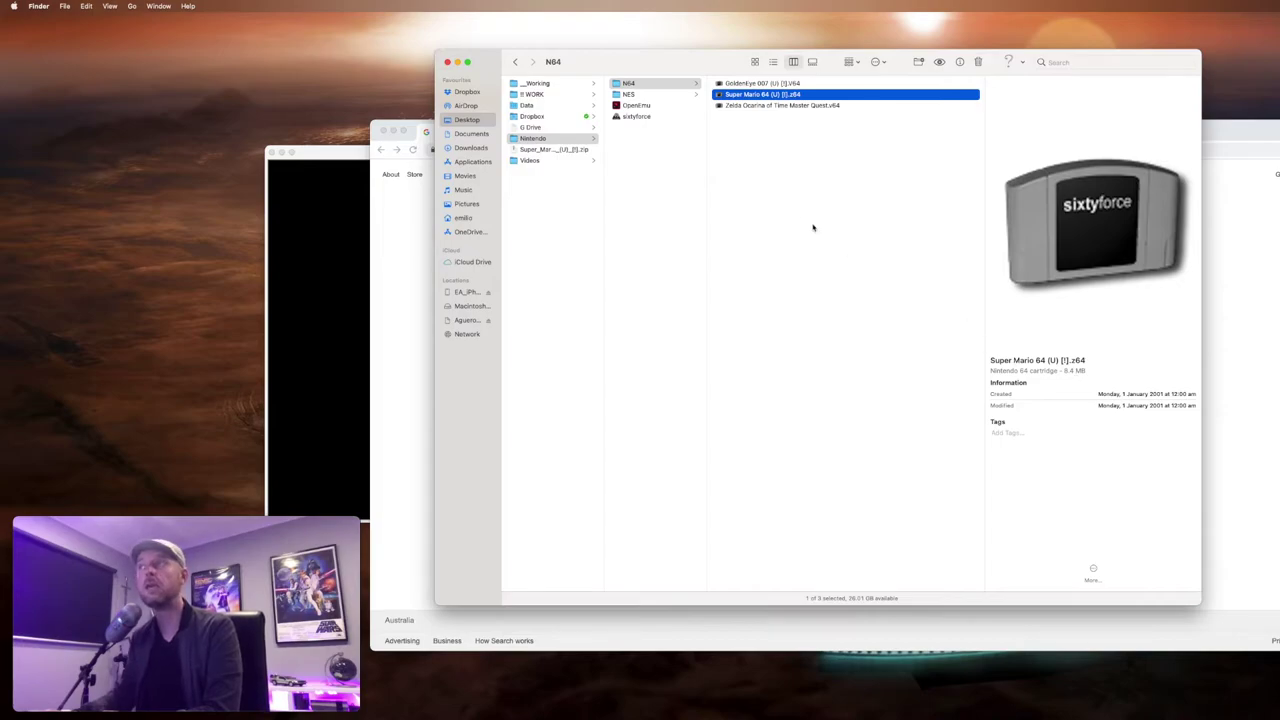
pyautogui.click(773, 107)
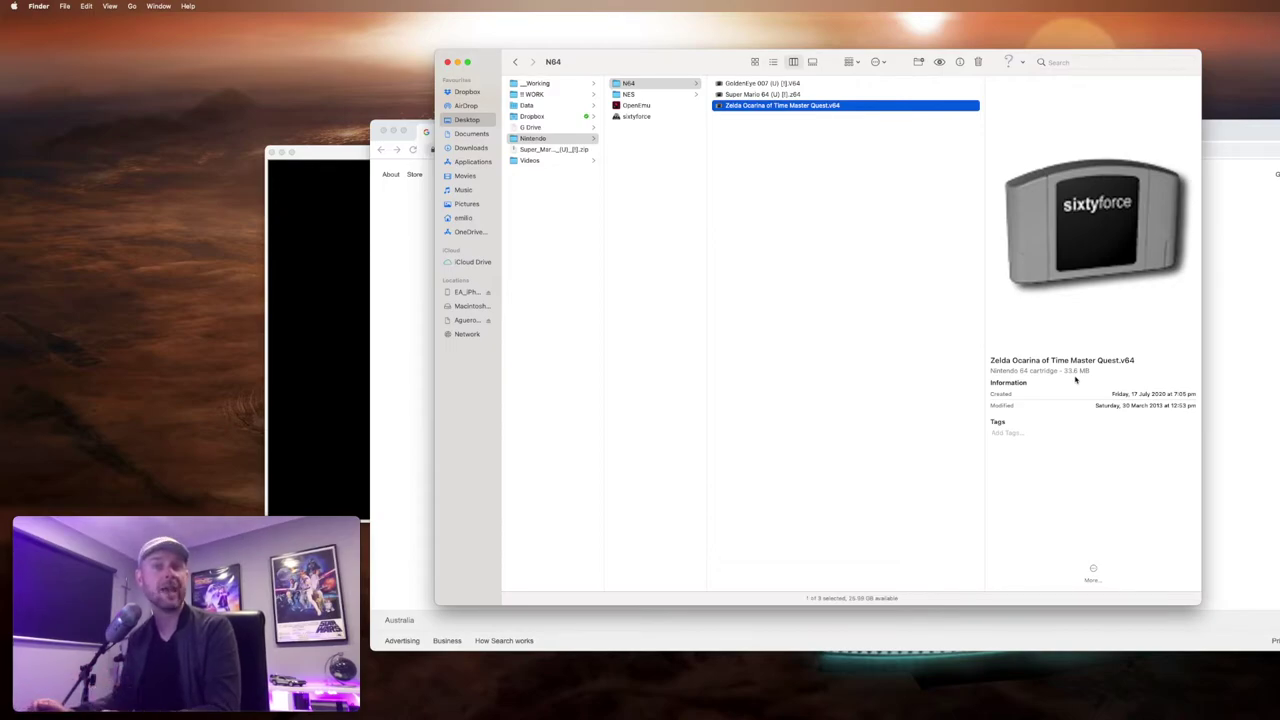
# Switch to sixtyforce and load the Super Mario 64 (U) [!].z64 ROM from the N64 folder.
pyautogui.press('super+o')
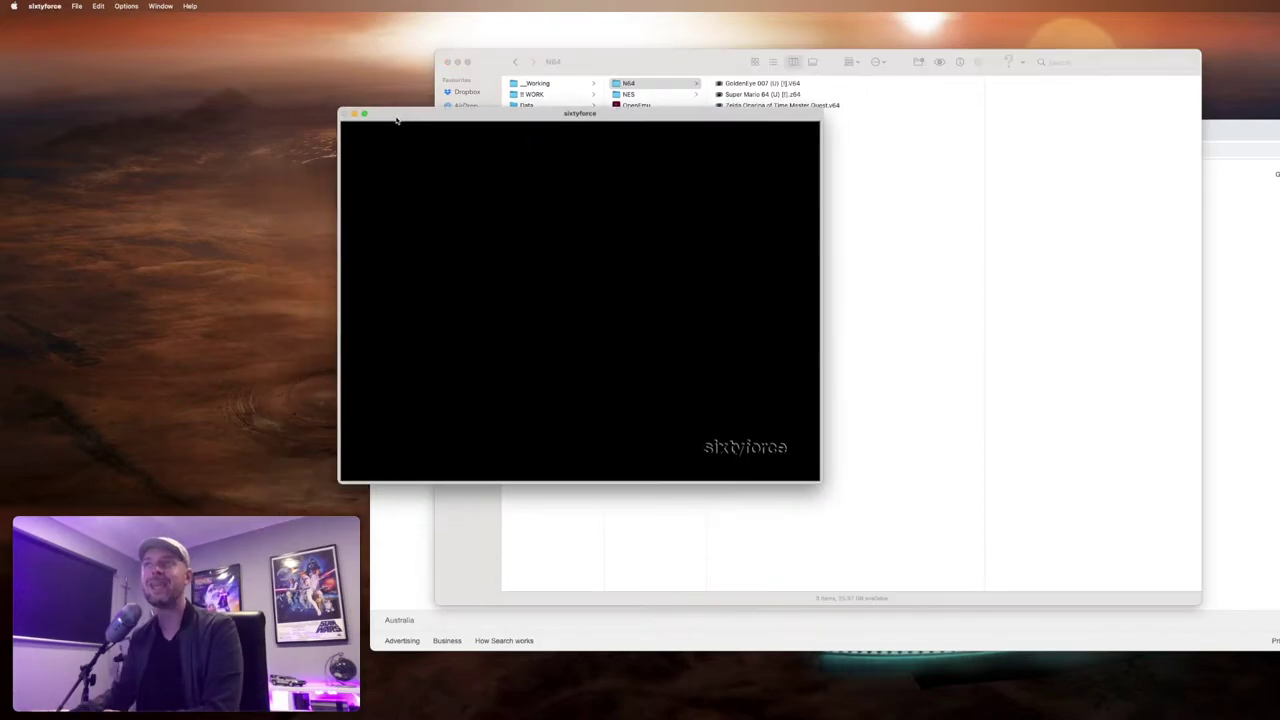
pyautogui.moveTo(396, 125); pyautogui.dragTo(414, 103)
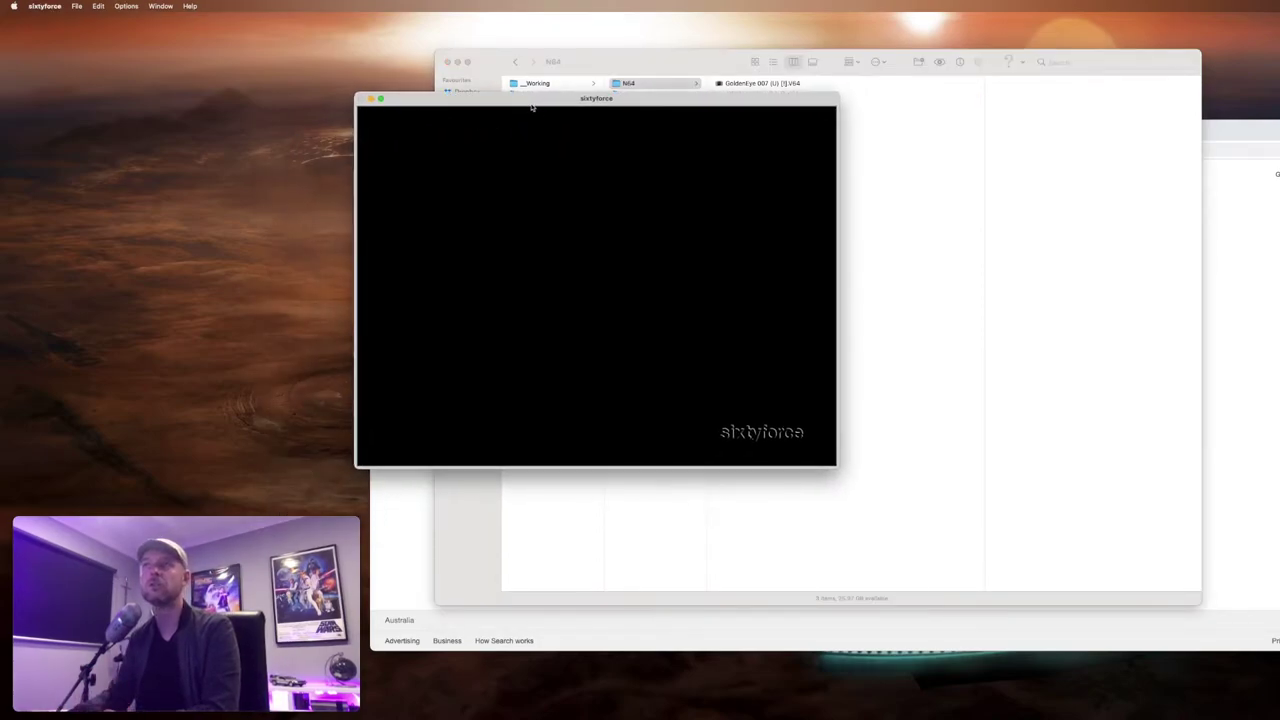
pyautogui.click(76, 6)
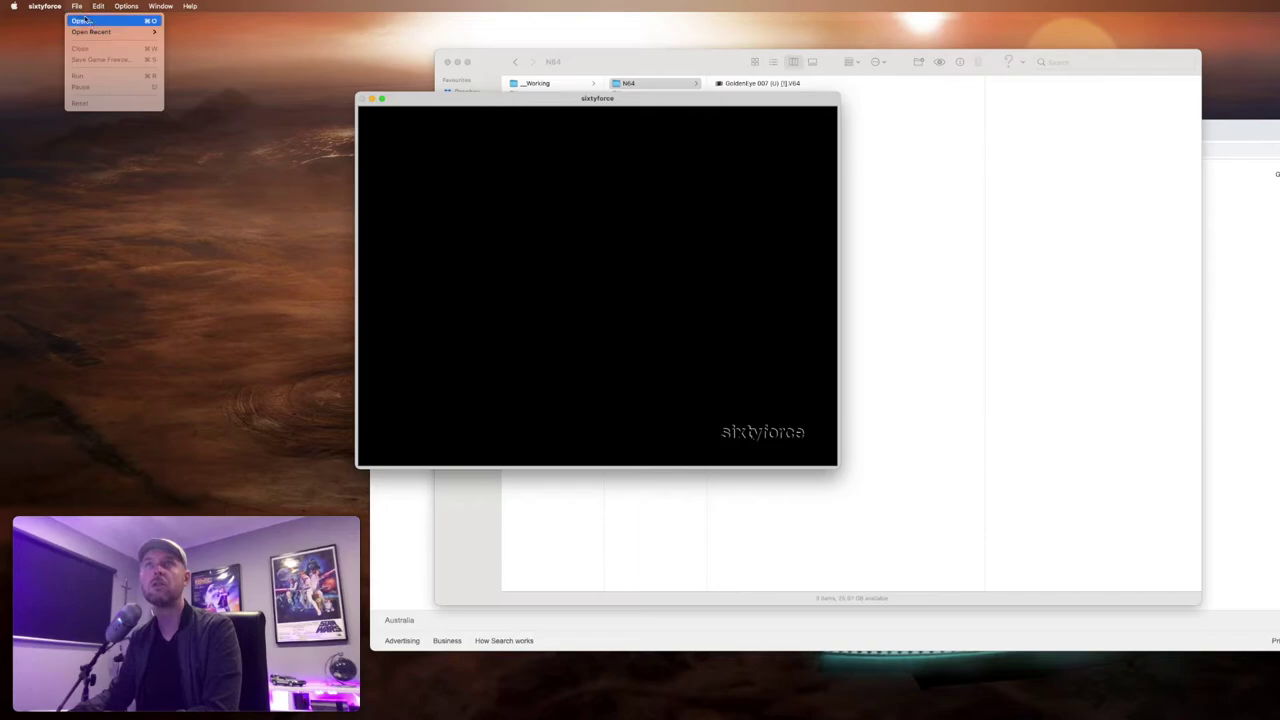
pyautogui.click(95, 21)
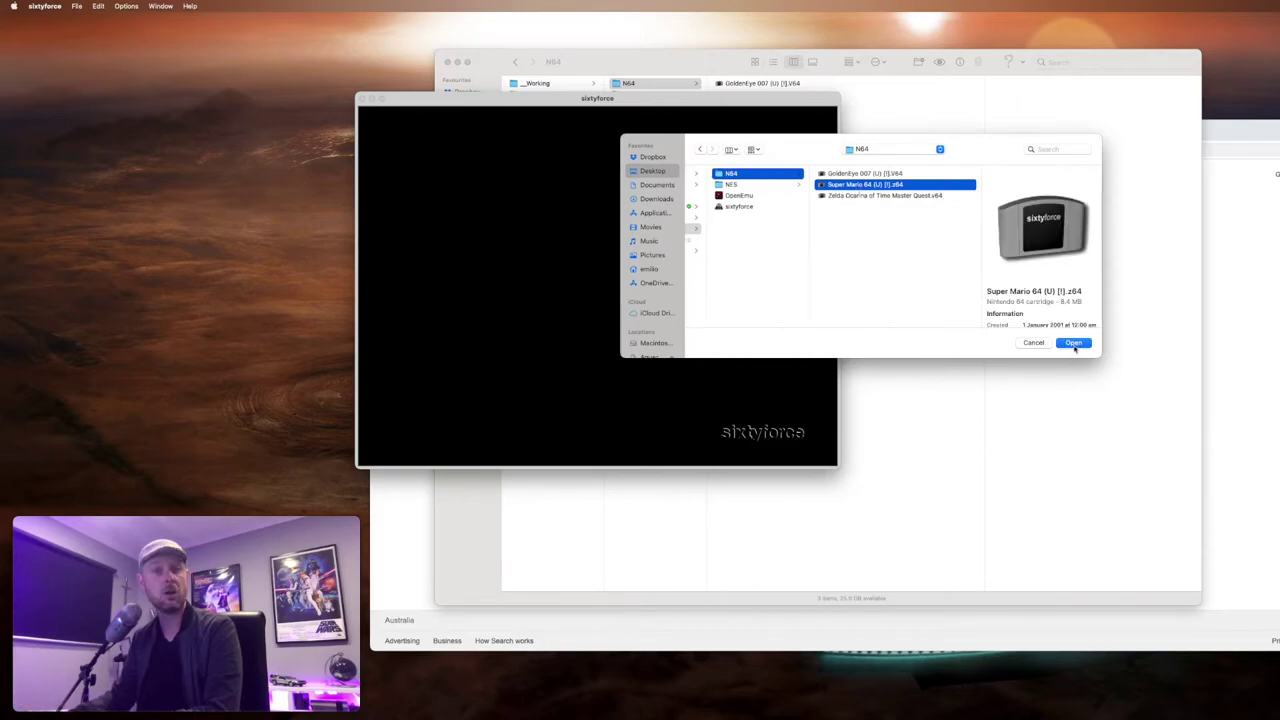
pyautogui.click(1073, 343)
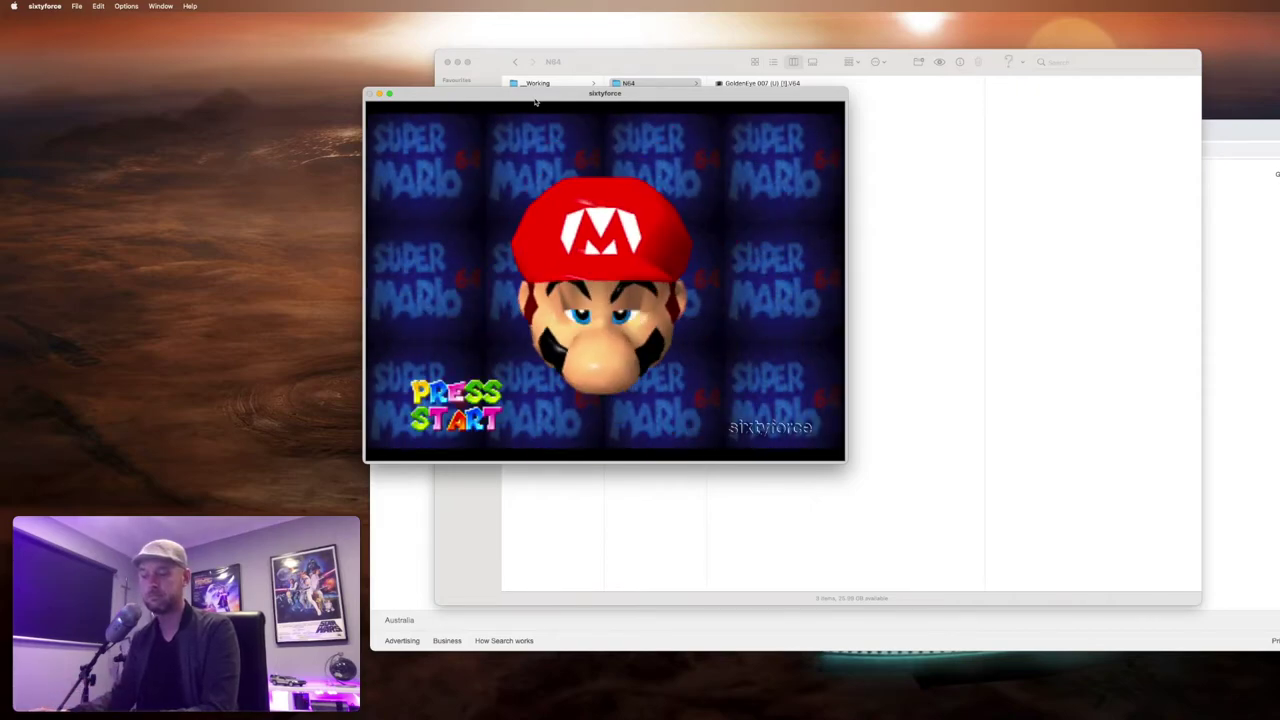
# Enlarge the emulator's game window and reposition it on the desktop.
pyautogui.moveTo(535, 93); pyautogui.dragTo(466, 54)
pyautogui.moveTo(771, 436); pyautogui.dragTo(940, 550)
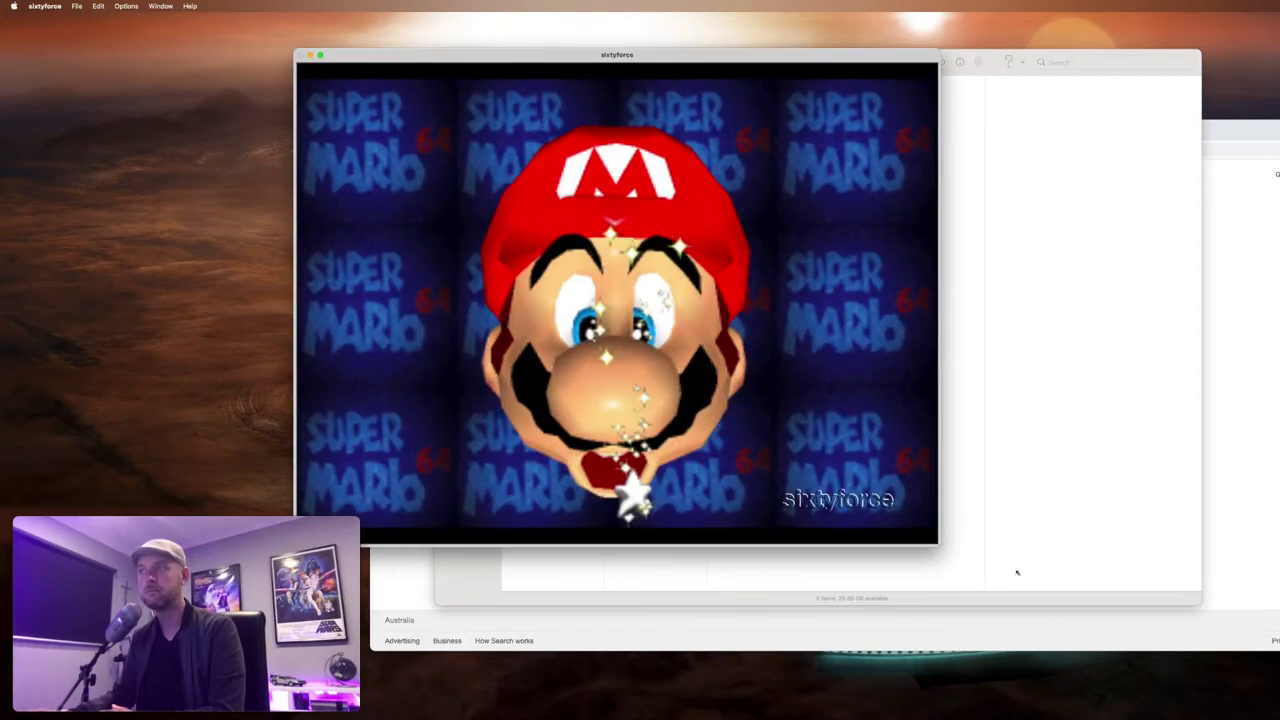
pyautogui.moveTo(371, 58); pyautogui.dragTo(441, 72)
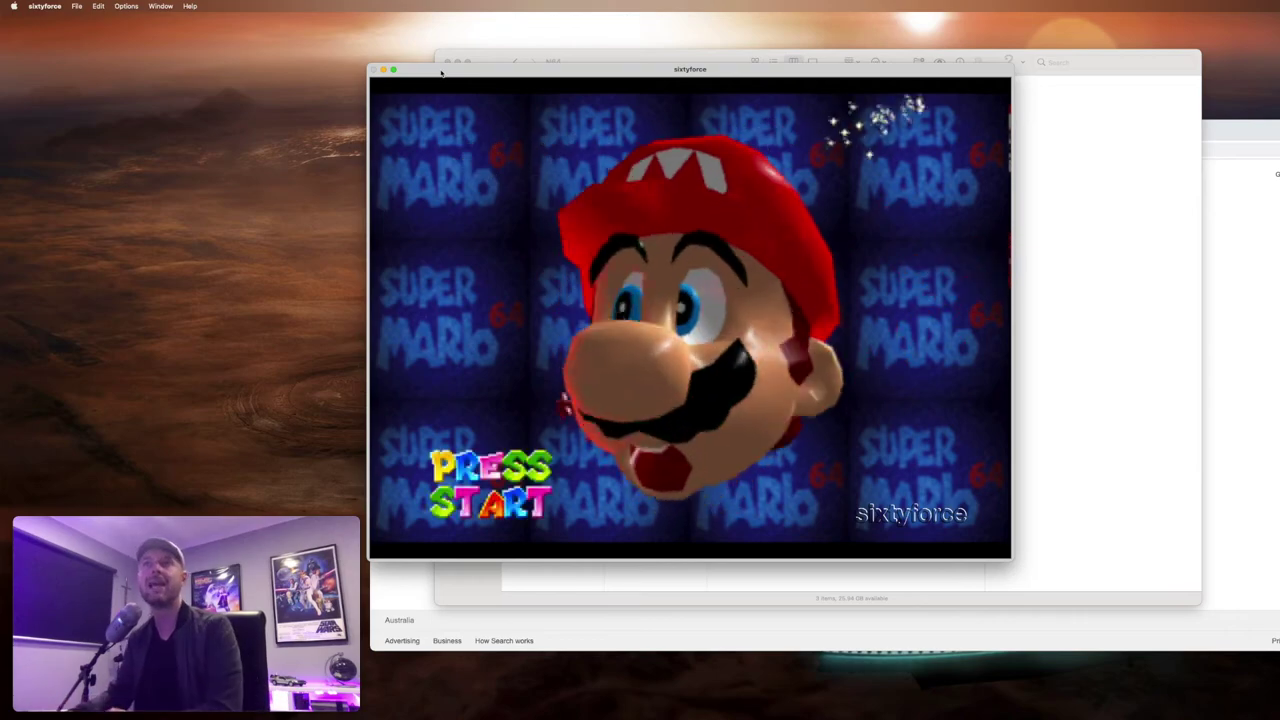
# Review the emulator's default keyboard controller mapping in the preferences, accept it and close the preferences.
pyautogui.click(45, 7)
pyautogui.click(48, 48)
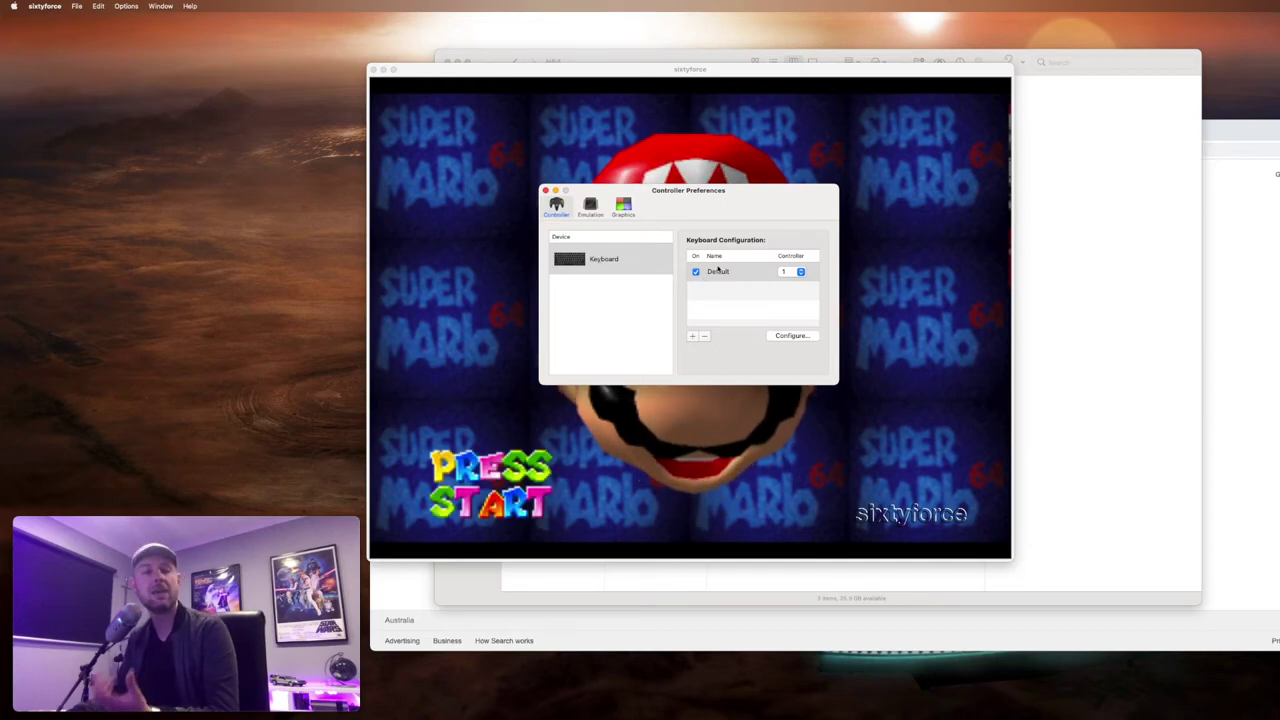
pyautogui.click(791, 336)
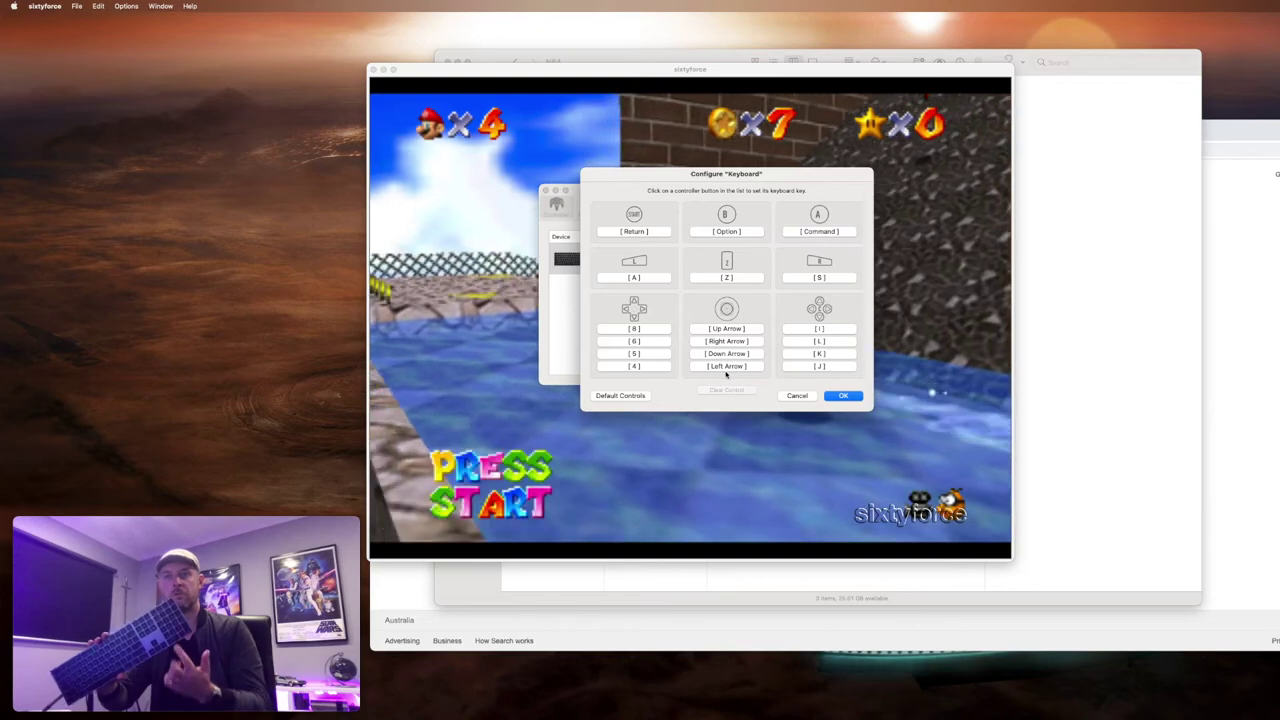
pyautogui.press('Return')
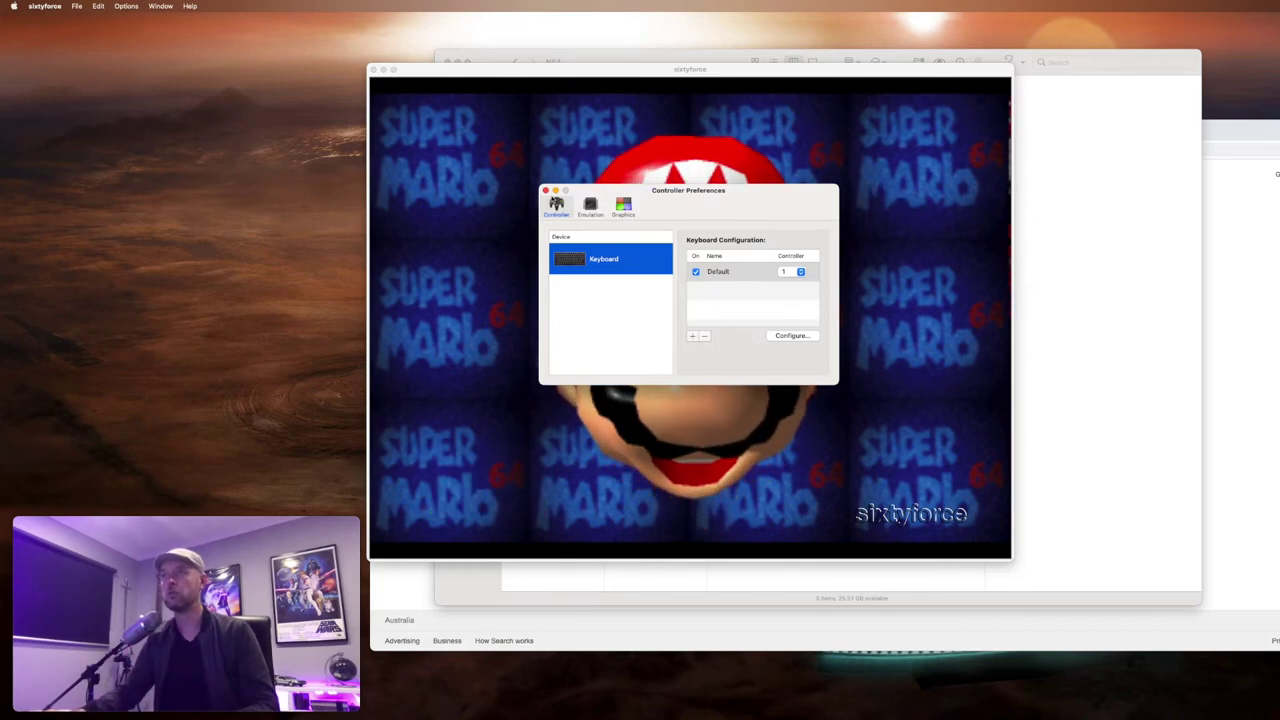
pyautogui.press('super+w')
# Start Super Mario 64 and move through the save file selection to begin a new game.
pyautogui.press('Return')
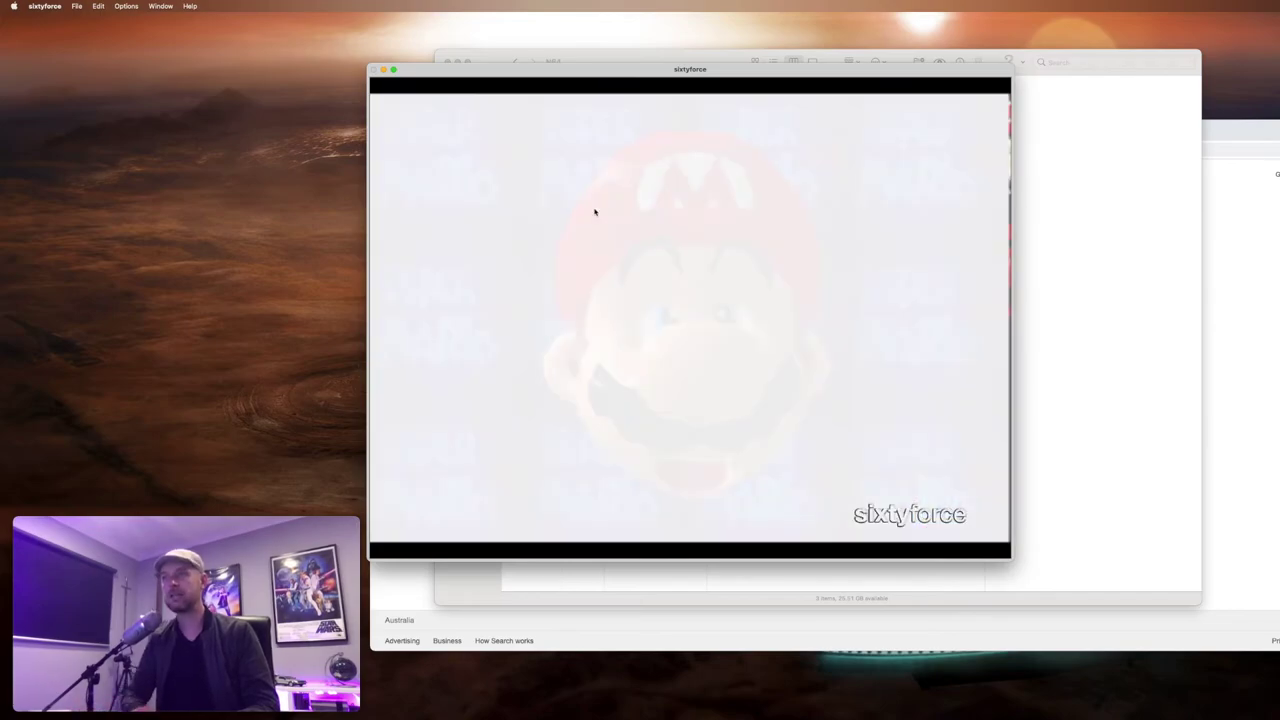
pyautogui.press('Right')
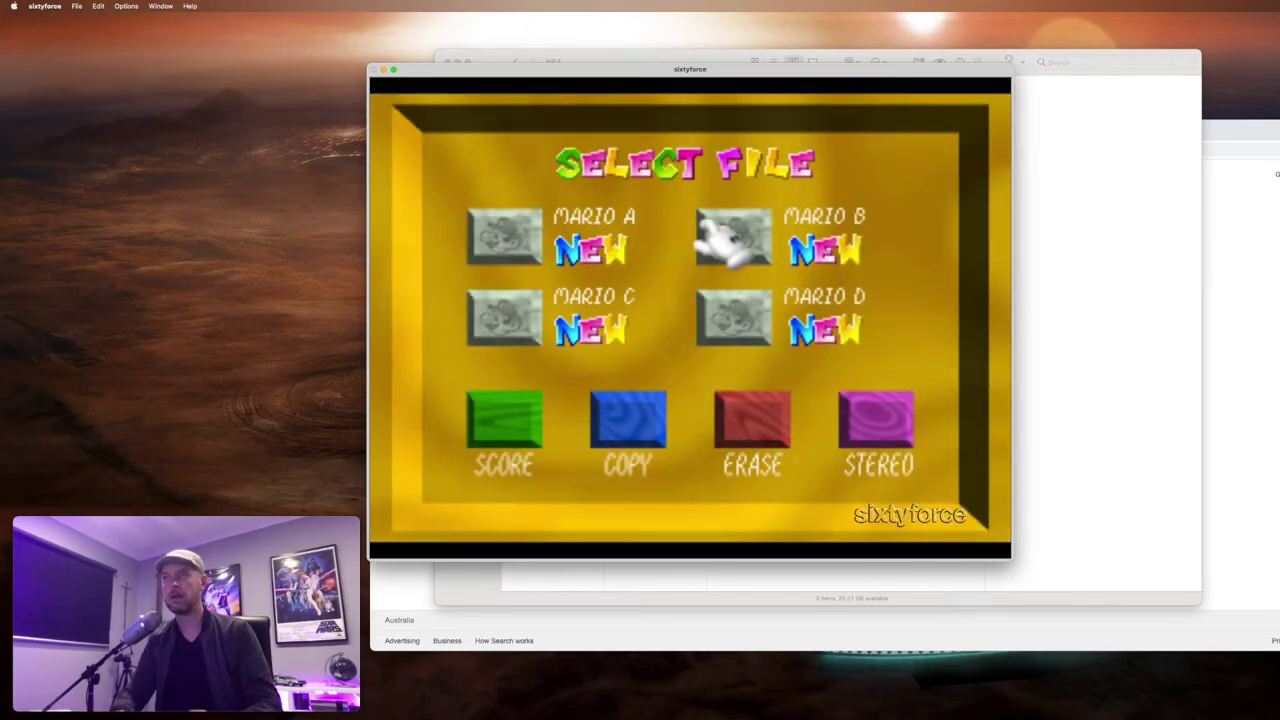
pyautogui.press('Down')
pyautogui.press('Left')
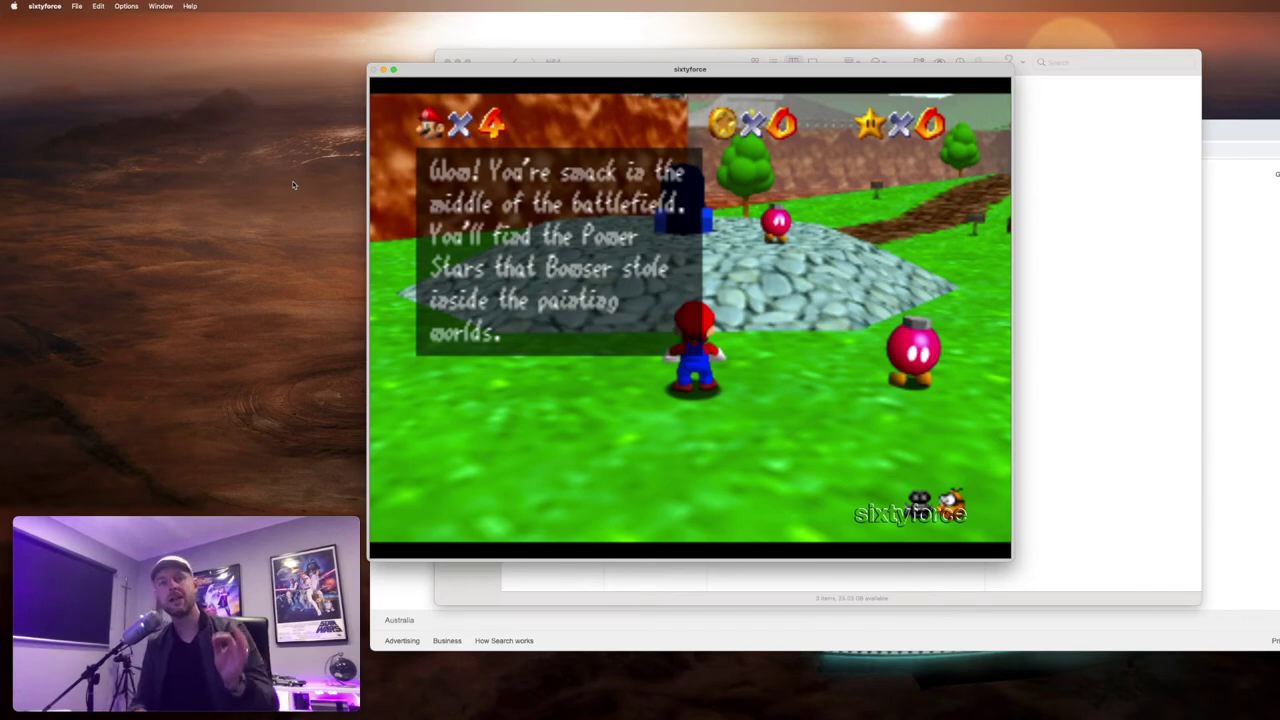
# Load the GoldenEye 007 (U) [!].V64 ROM in the emulator.
pyautogui.press('super+o')
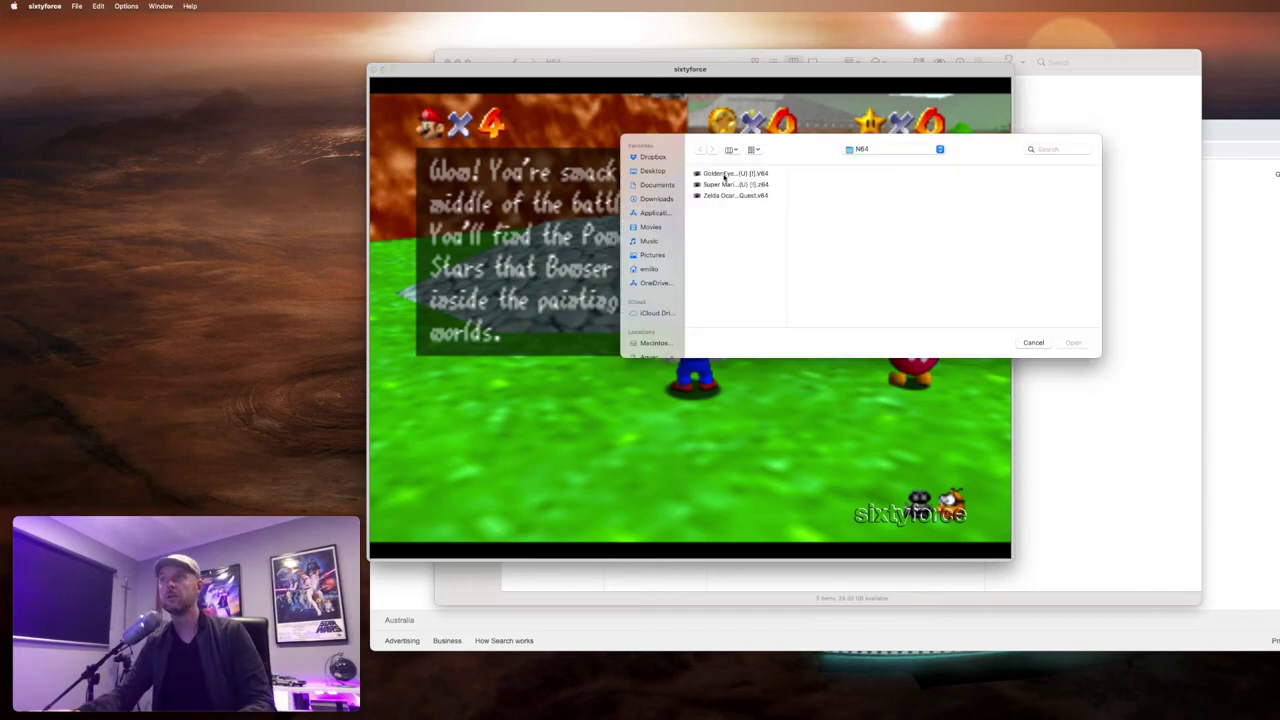
pyautogui.click(724, 174)
pyautogui.click(1070, 342)
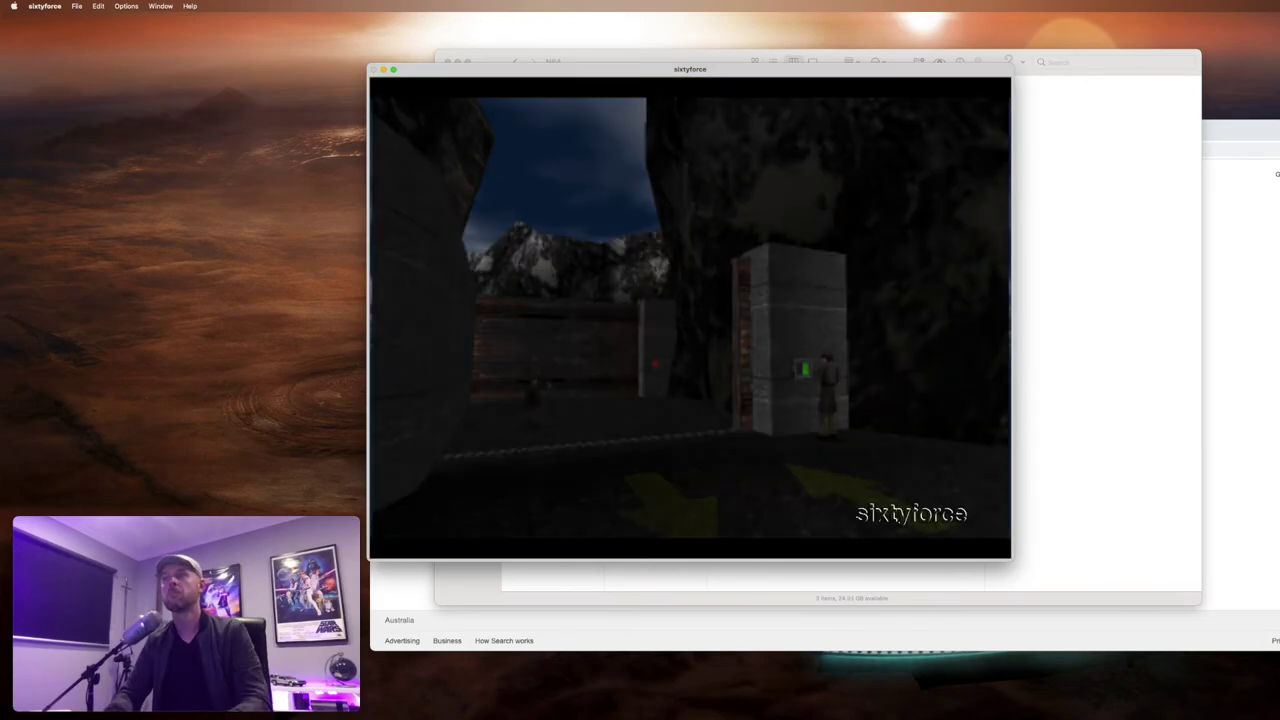
# Start GoldenEye 007 and play the first level, turning back and forth to try out the controls.
pyautogui.press('Return')
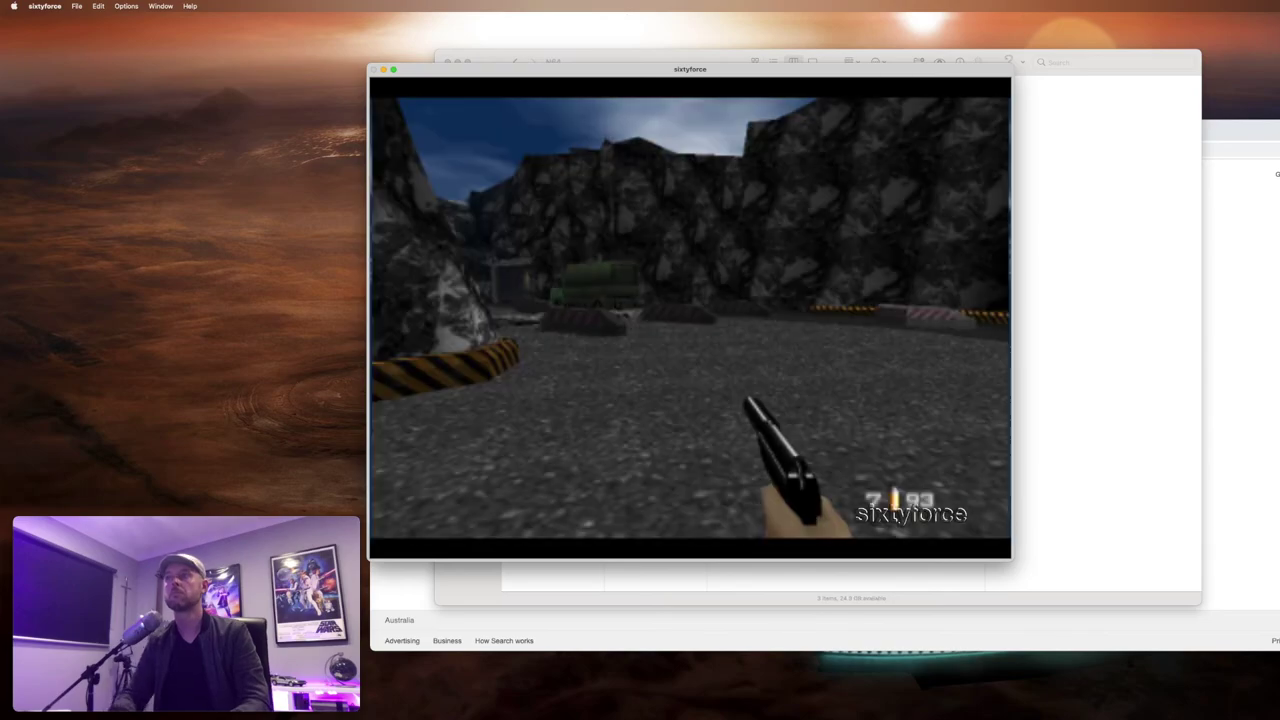
pyautogui.press('Left')
pyautogui.press('Right')
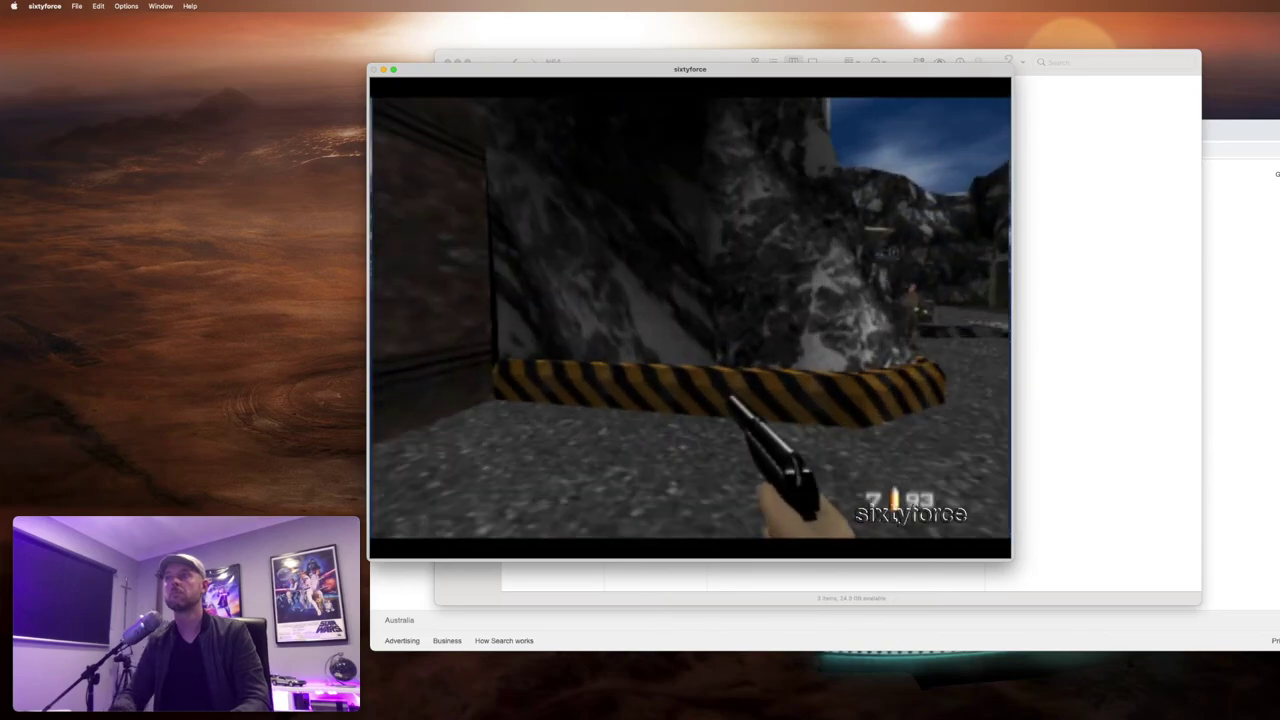
pyautogui.press('Left')
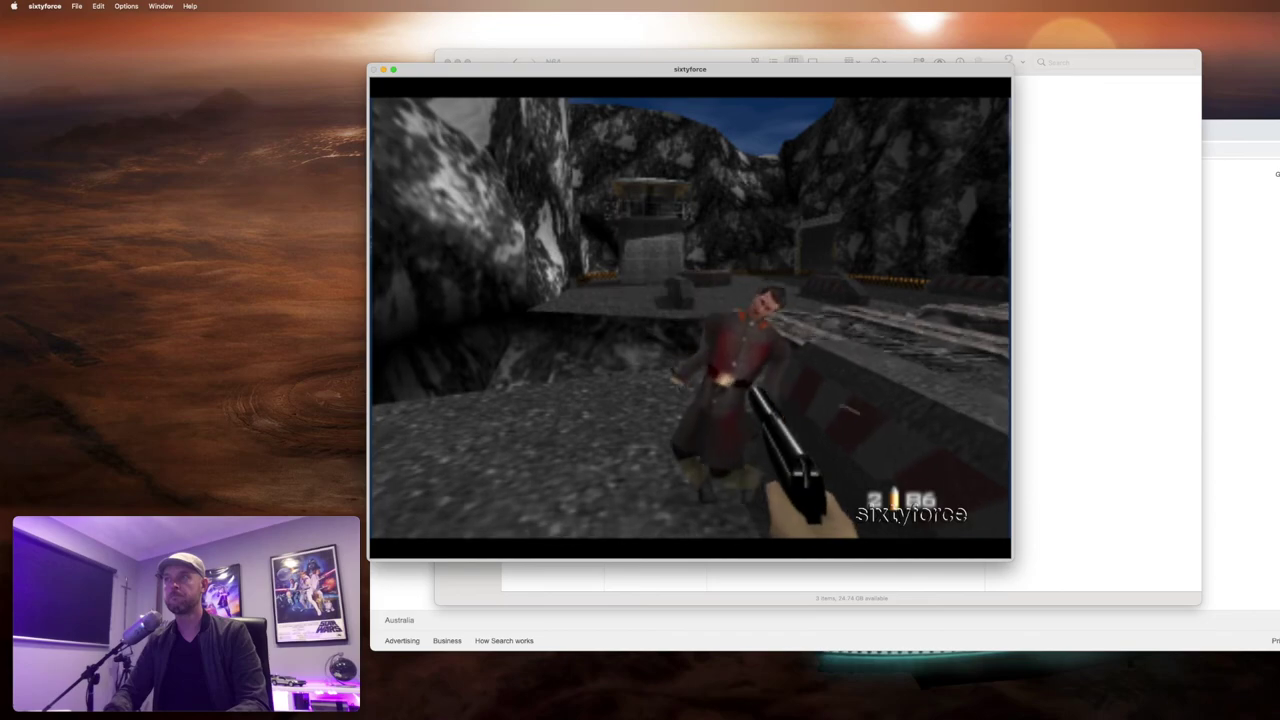
pyautogui.press('Right')
# Load the Zelda Ocarina of Time Master Quest ROM in the emulator.
pyautogui.press('super+r')
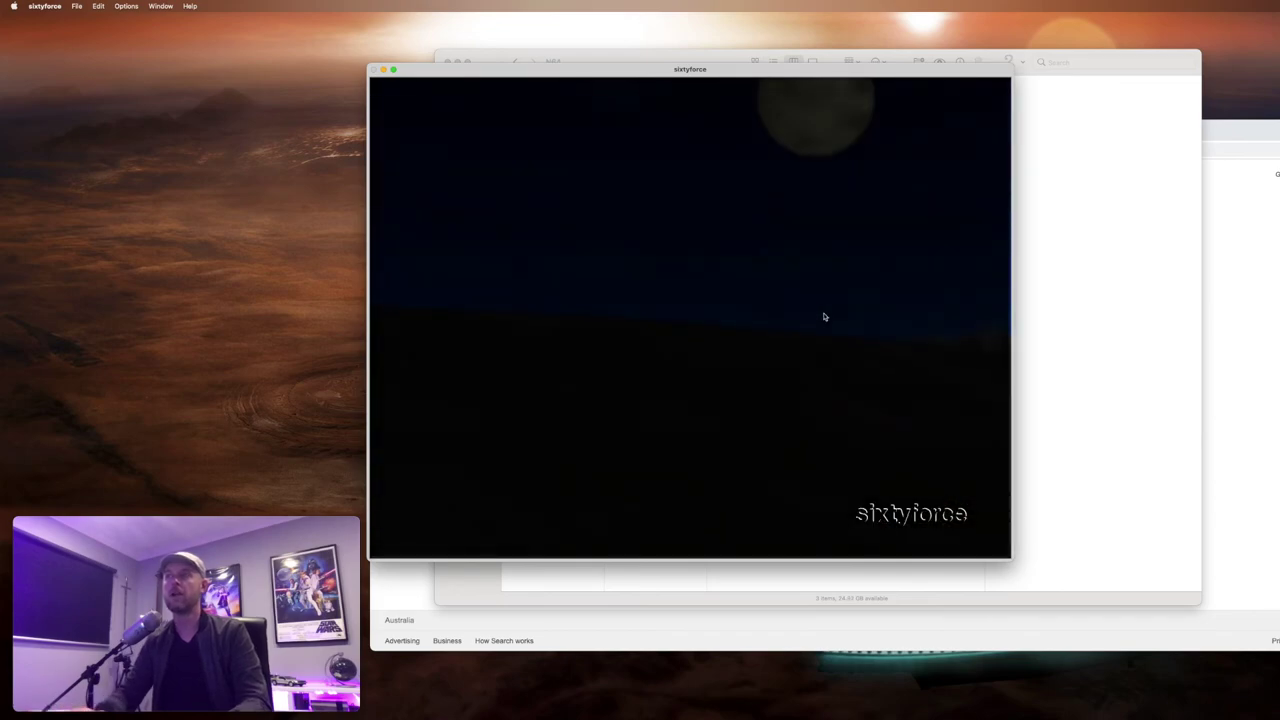